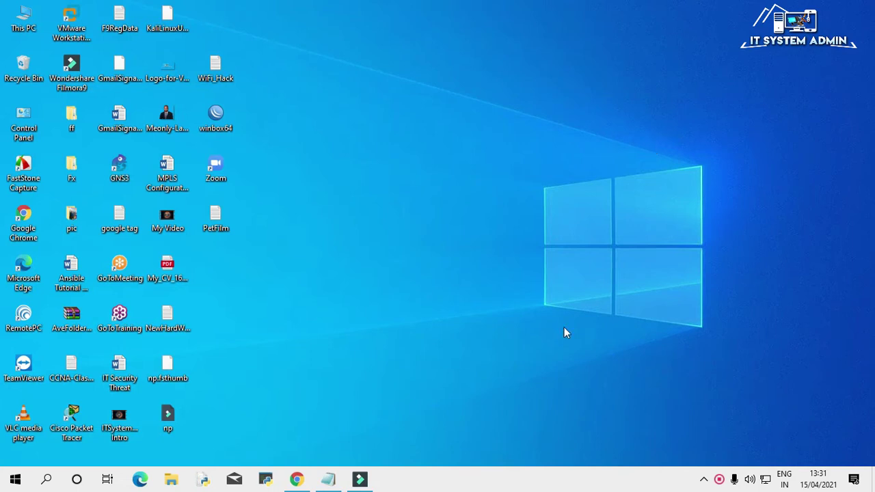
# - Open Taskbar settings from the taskbar menu and toggle desktop-mode auto-hide on and back off
pyautogui.rightClick(543, 486)
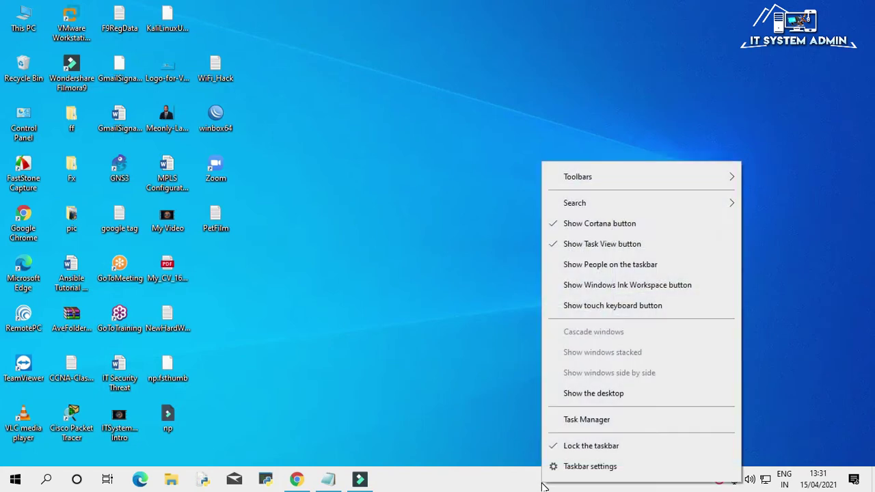
pyautogui.click(624, 470)
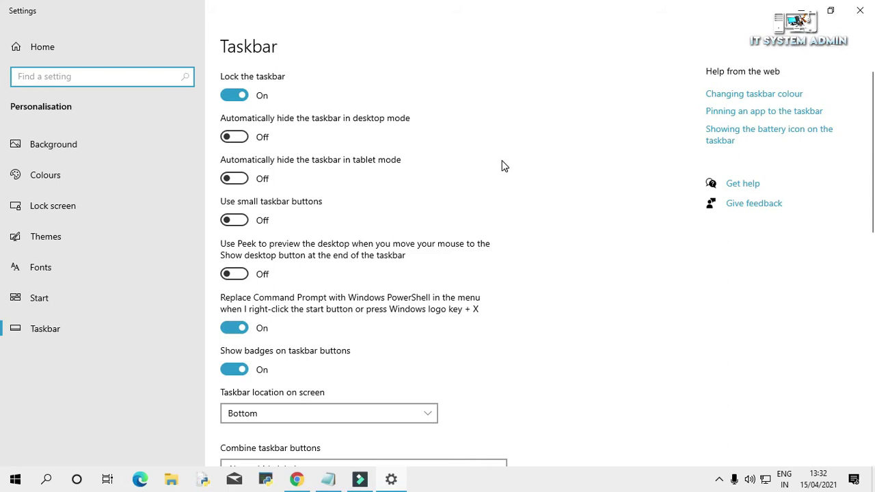
pyautogui.click(243, 137)
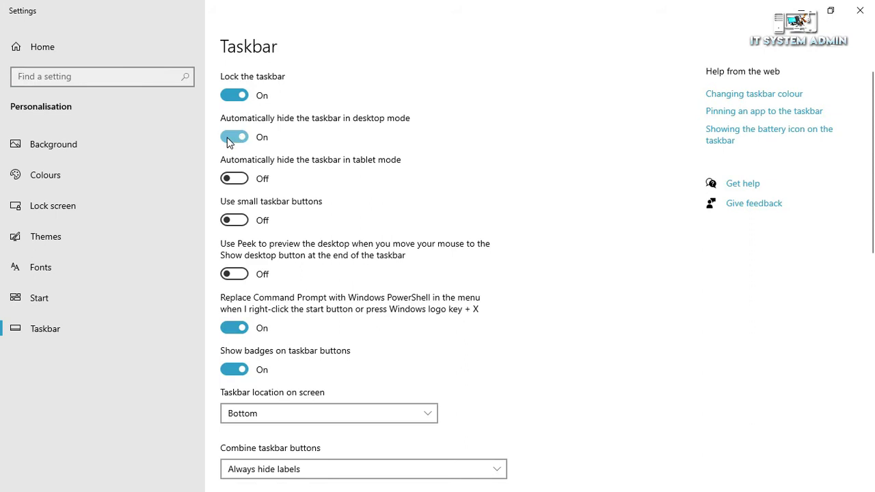
pyautogui.click(229, 138)
# - Toggle tablet-mode auto-hide and small taskbar buttons on, then back off
pyautogui.click(245, 183)
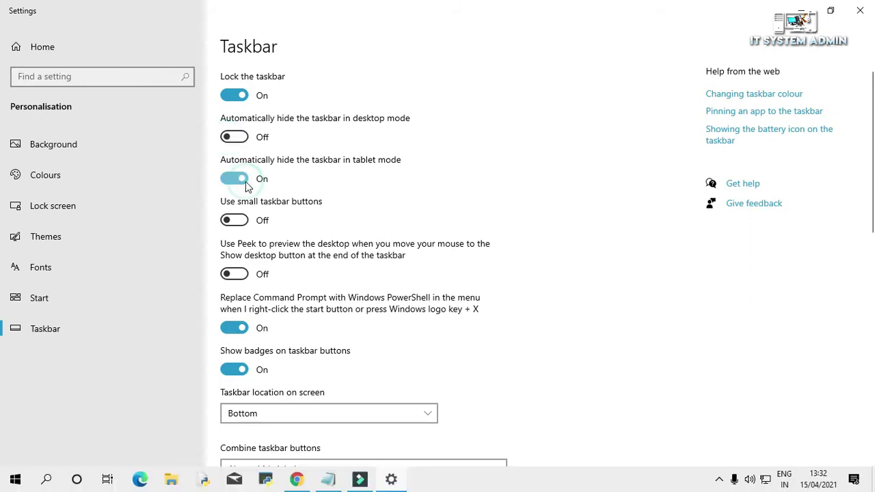
pyautogui.click(239, 180)
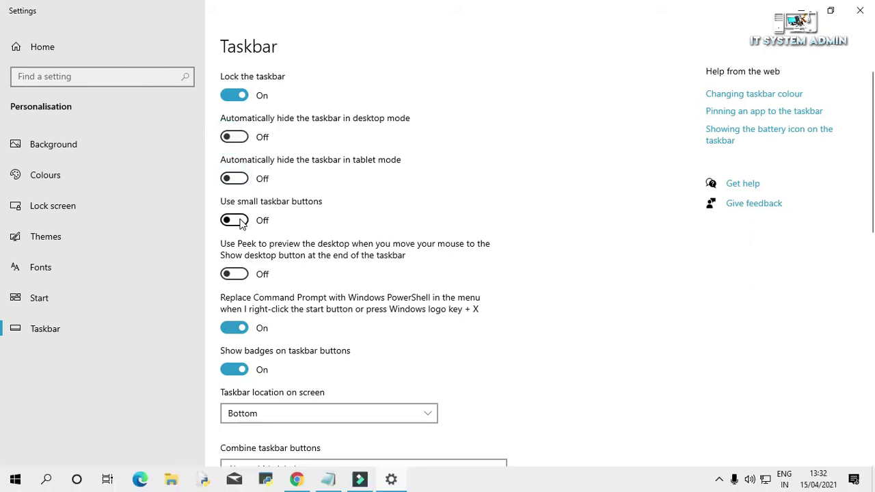
pyautogui.click(229, 222)
pyautogui.click(228, 223)
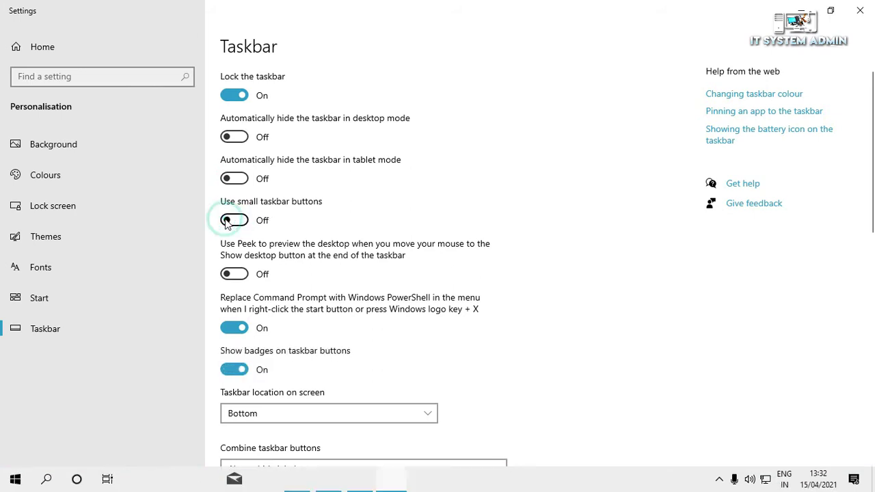
# - Close Settings and relaunch Windows Settings from the Start menu
pyautogui.click(866, 10)
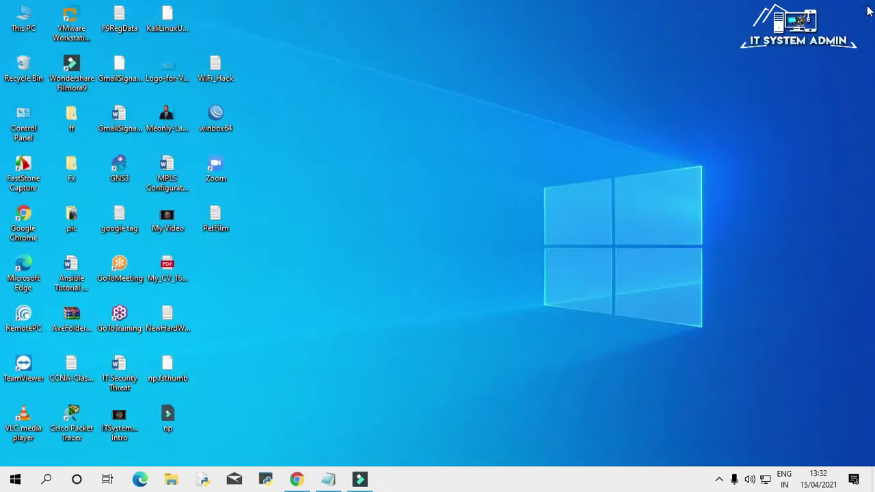
pyautogui.click(15, 479)
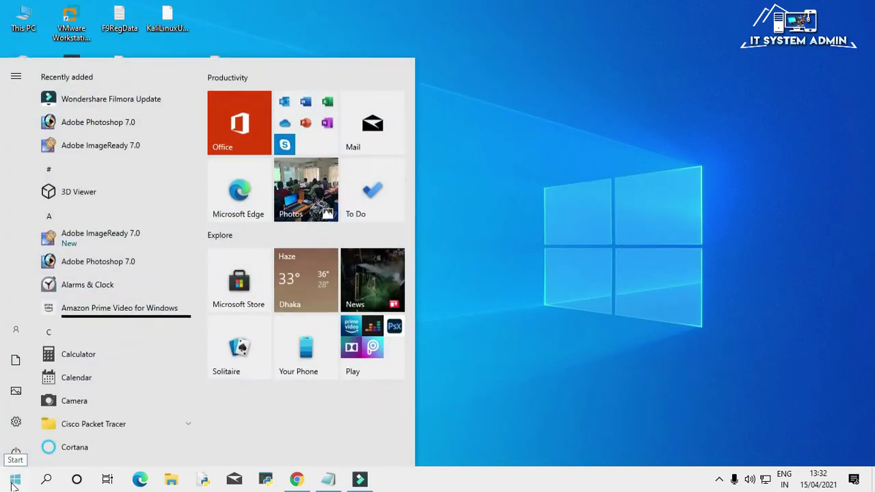
pyautogui.click(15, 419)
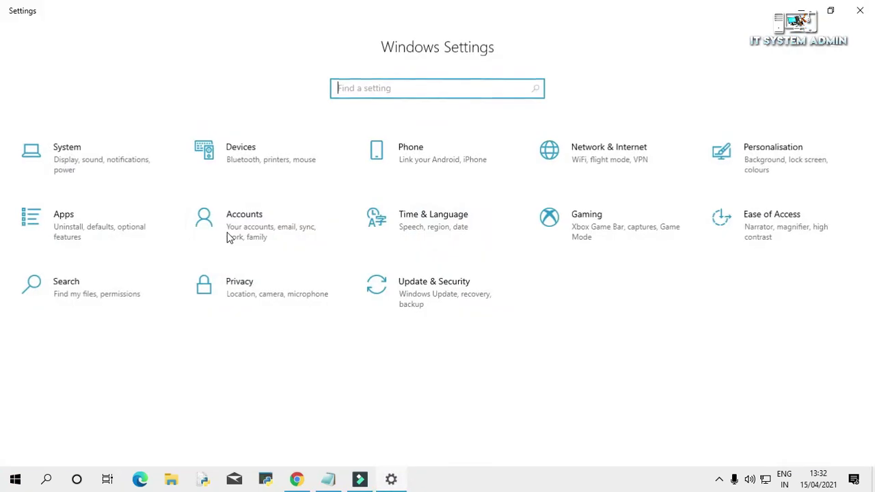
# - Search Settings for 'taskbar', open the Taskbar settings page, then close Settings
pyautogui.click(415, 89)
pyautogui.write('tas')
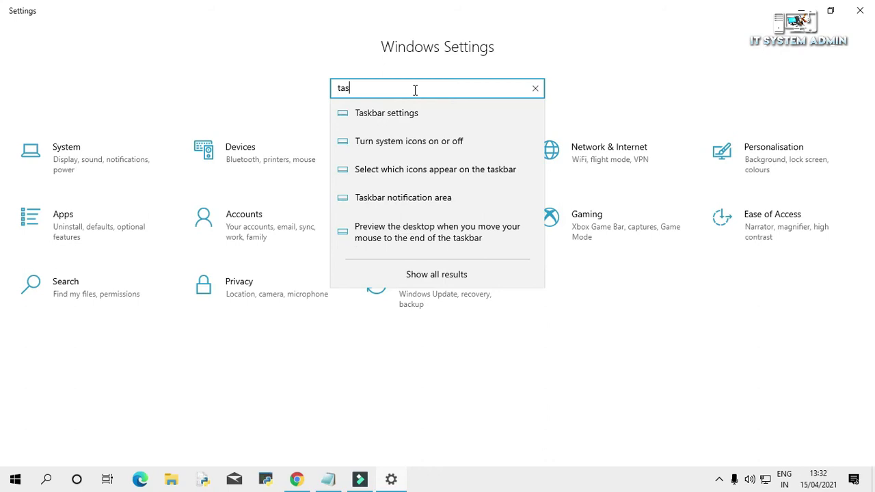
pyautogui.write('kbar')
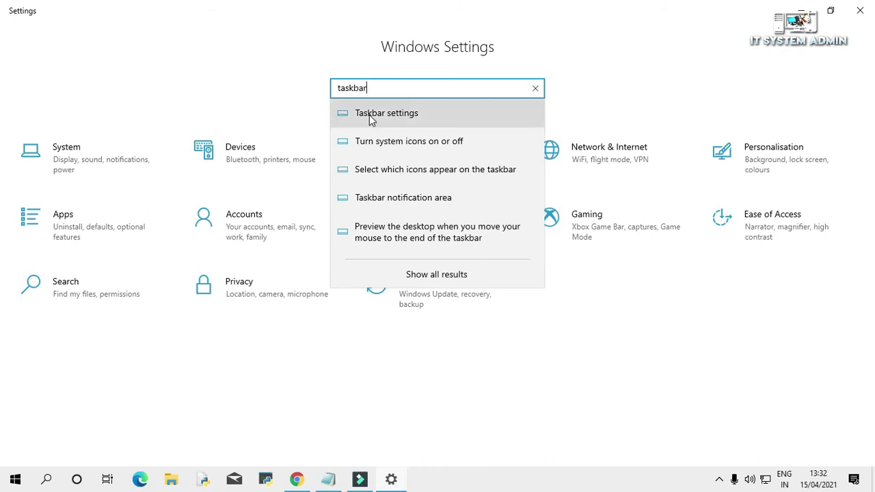
pyautogui.click(405, 117)
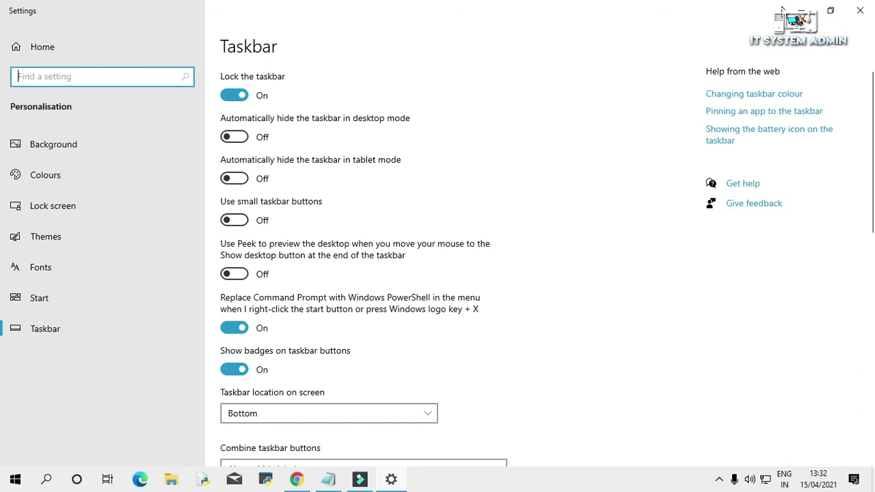
pyautogui.click(859, 10)
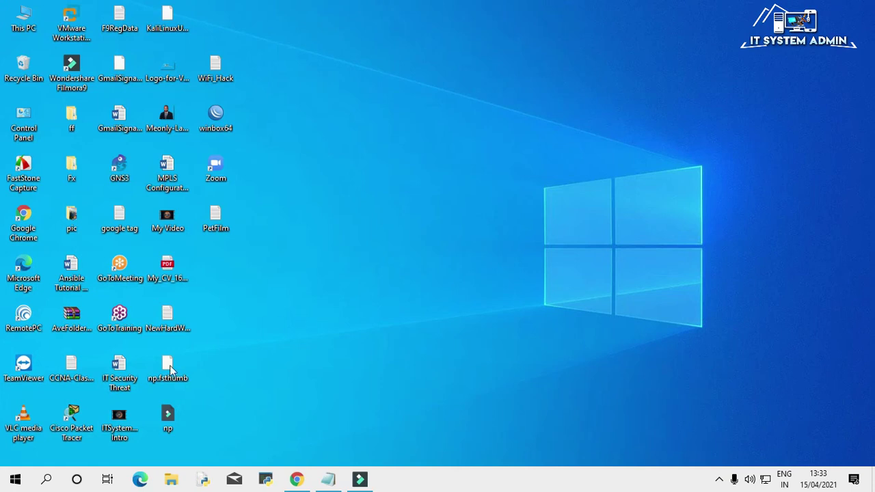
# - Launch the Group Policy editor by searching Windows for 'gp'
pyautogui.click(46, 479)
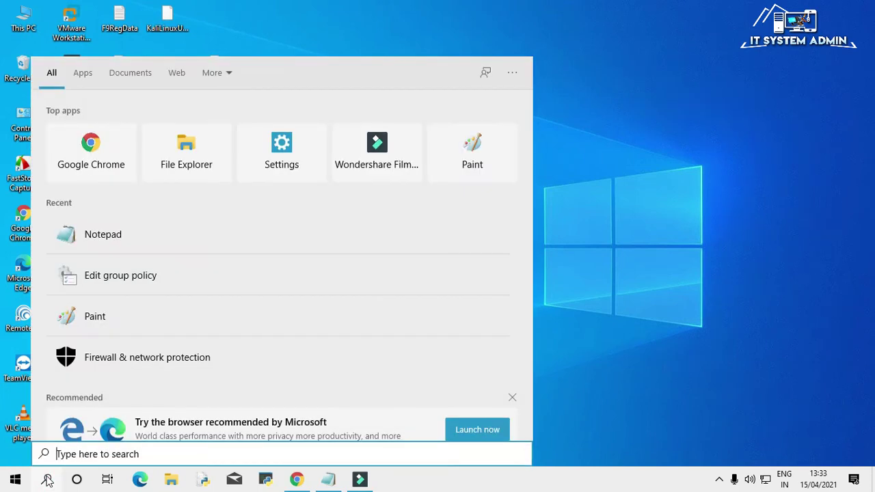
pyautogui.write('gp')
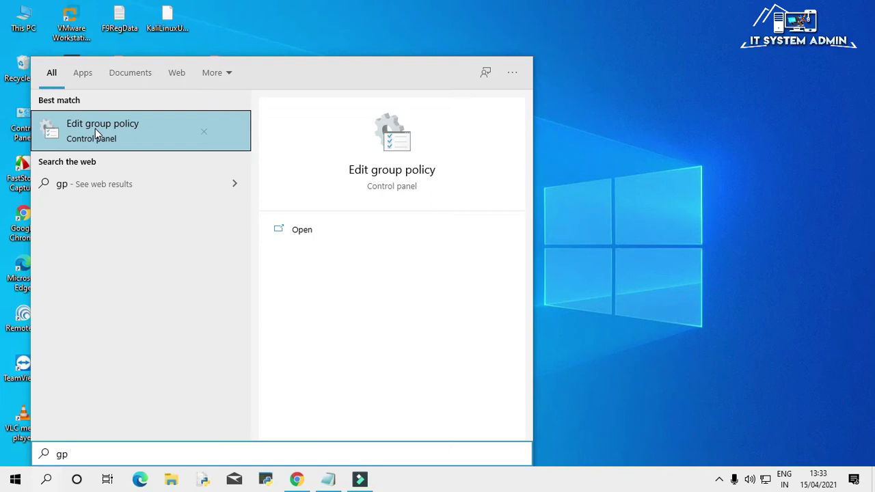
pyautogui.click(128, 132)
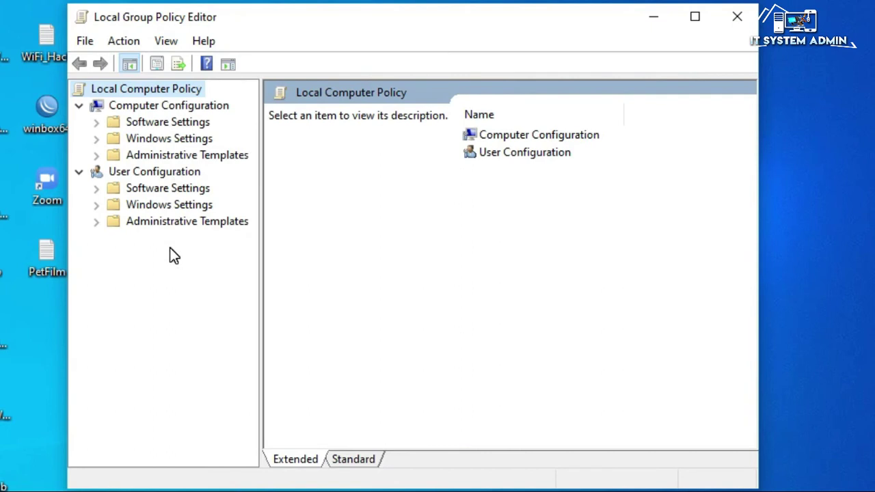
# - Go to User Configuration > Administrative Templates > Start Menu and Taskbar and select 'Prevent changes to Taskbar and Start Menu Settings'
pyautogui.click(96, 222)
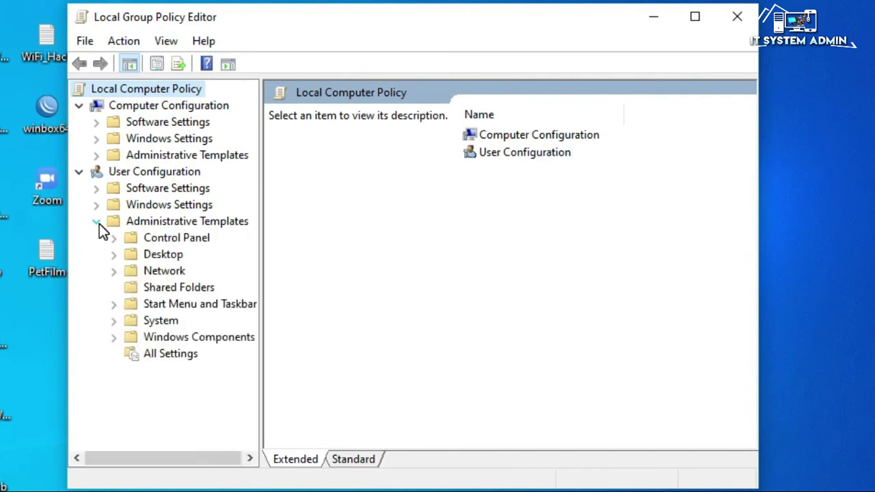
pyautogui.click(217, 305)
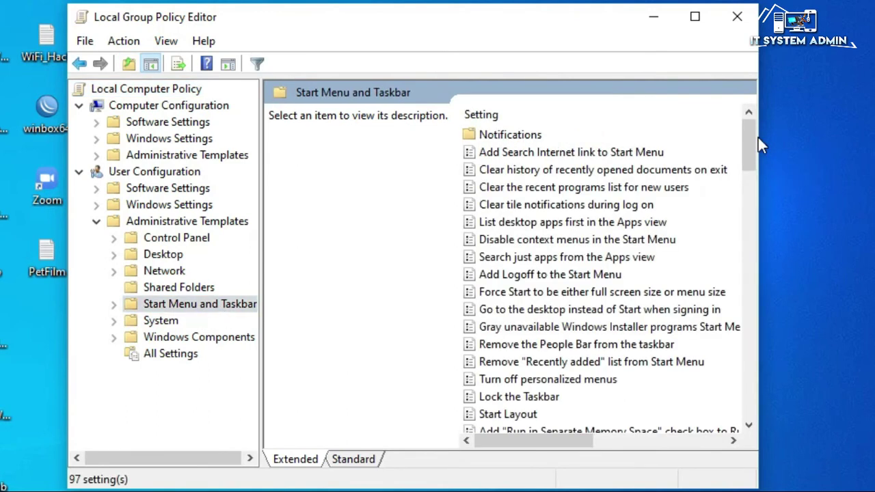
pyautogui.moveTo(758, 137); pyautogui.dragTo(786, 274)
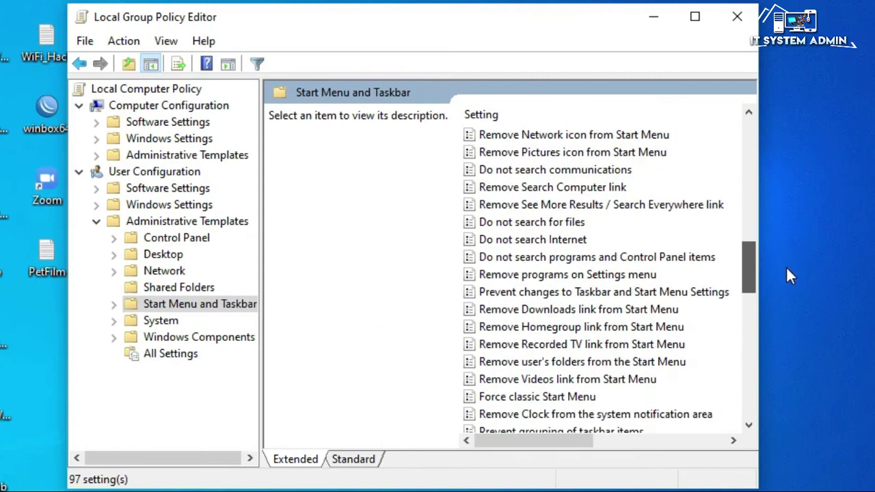
pyautogui.click(602, 290)
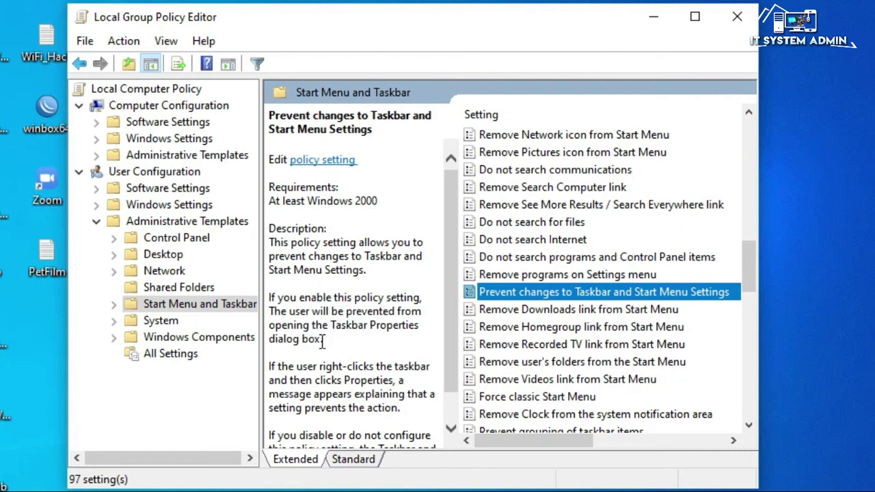
# - Set 'Prevent changes to Taskbar and Start Menu Settings' to Enabled, apply it, and close the editor
pyautogui.rightClick(567, 290)
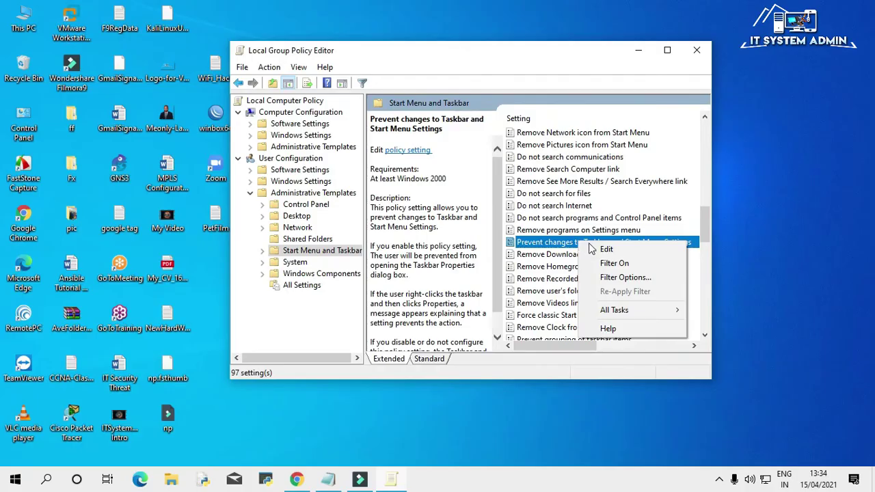
pyautogui.click(607, 250)
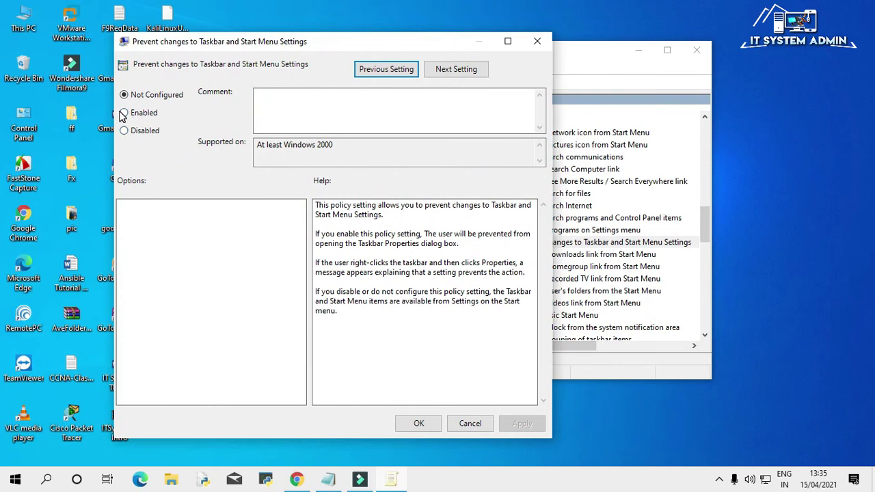
pyautogui.click(124, 113)
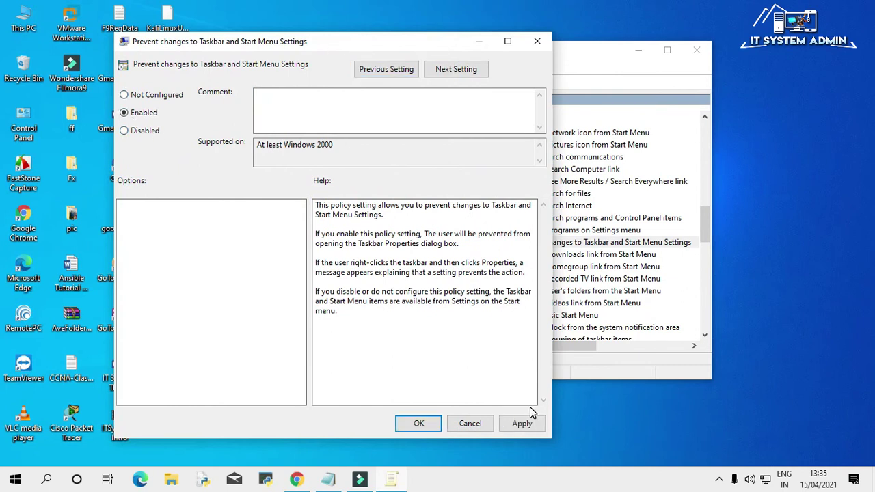
pyautogui.click(527, 423)
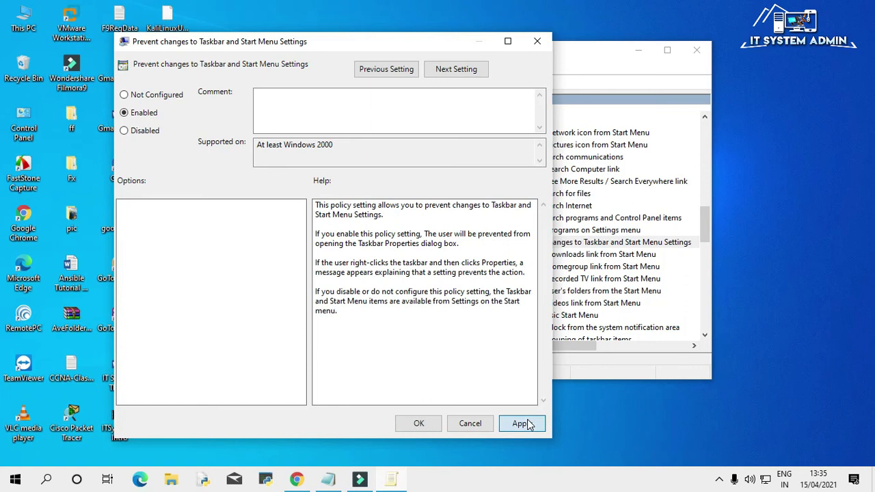
pyautogui.click(414, 424)
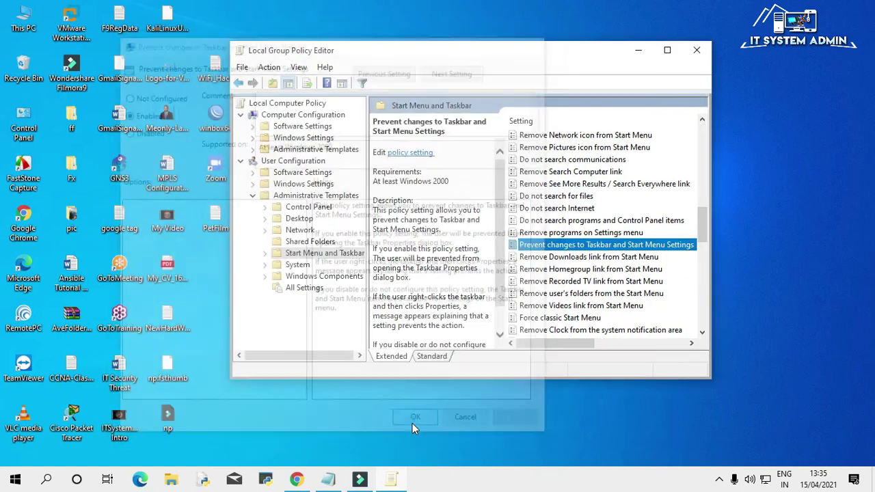
pyautogui.click(698, 52)
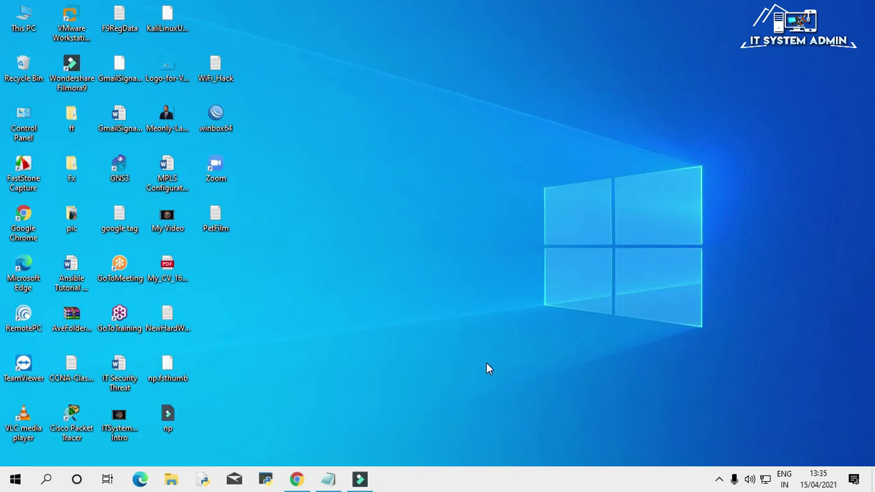
pyautogui.rightClick(507, 480)
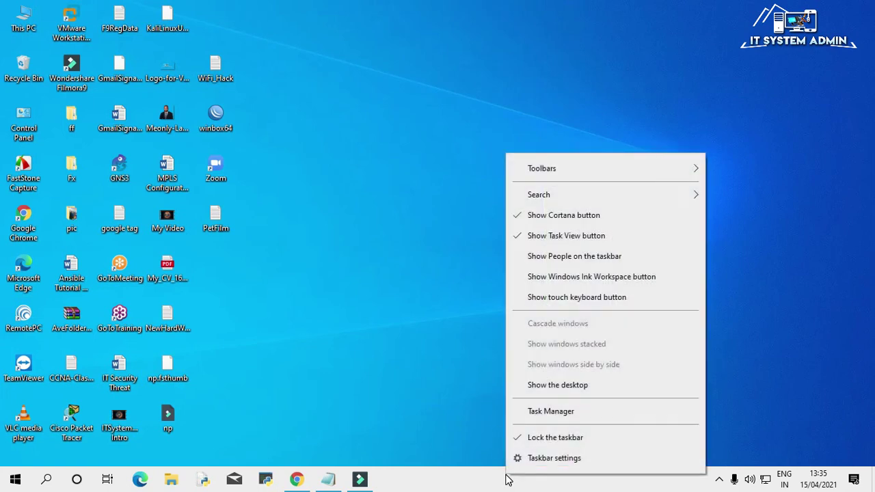
pyautogui.click(569, 463)
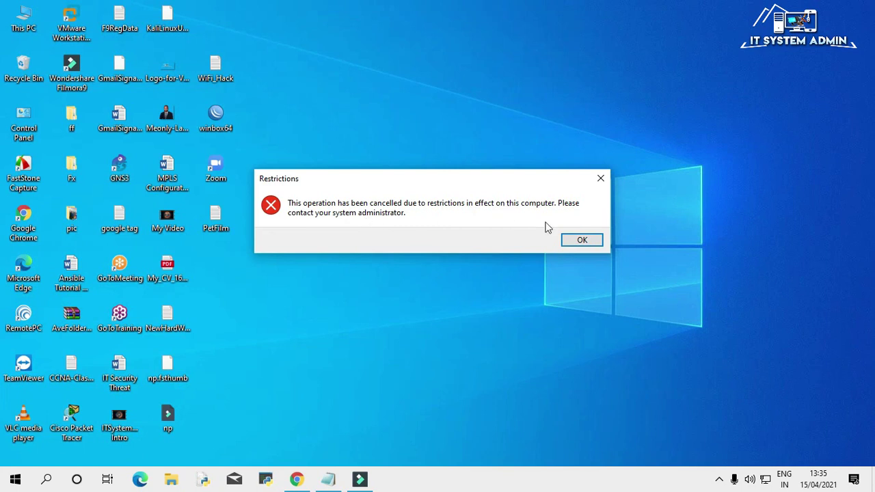
pyautogui.click(582, 242)
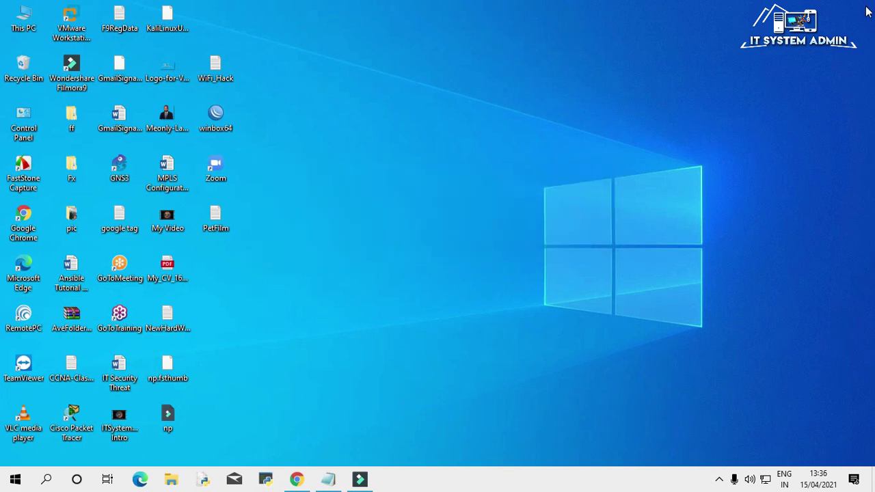